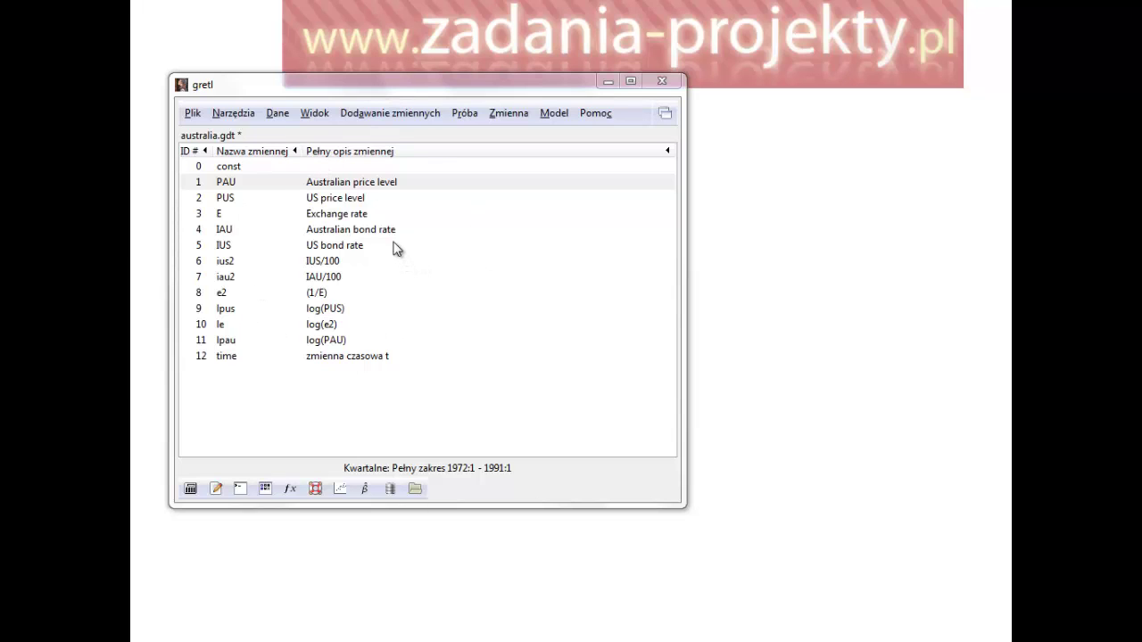
# - Add the time trend variable to the australia.gdt dataset and select it in the variable list
pyautogui.click(366, 112)
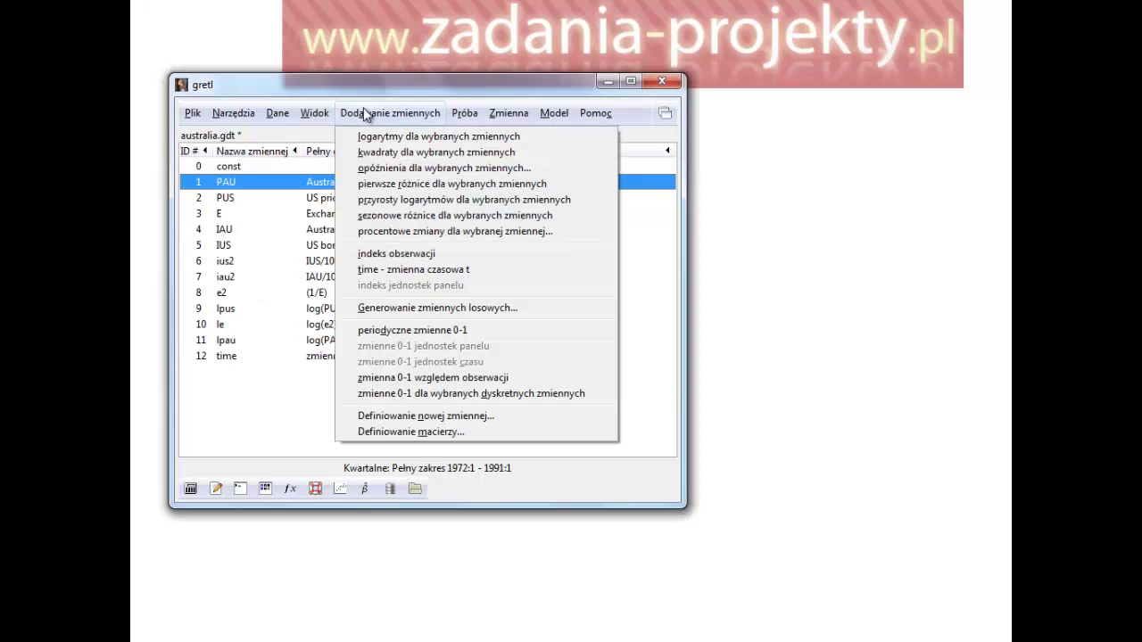
pyautogui.click(387, 271)
pyautogui.click(230, 359)
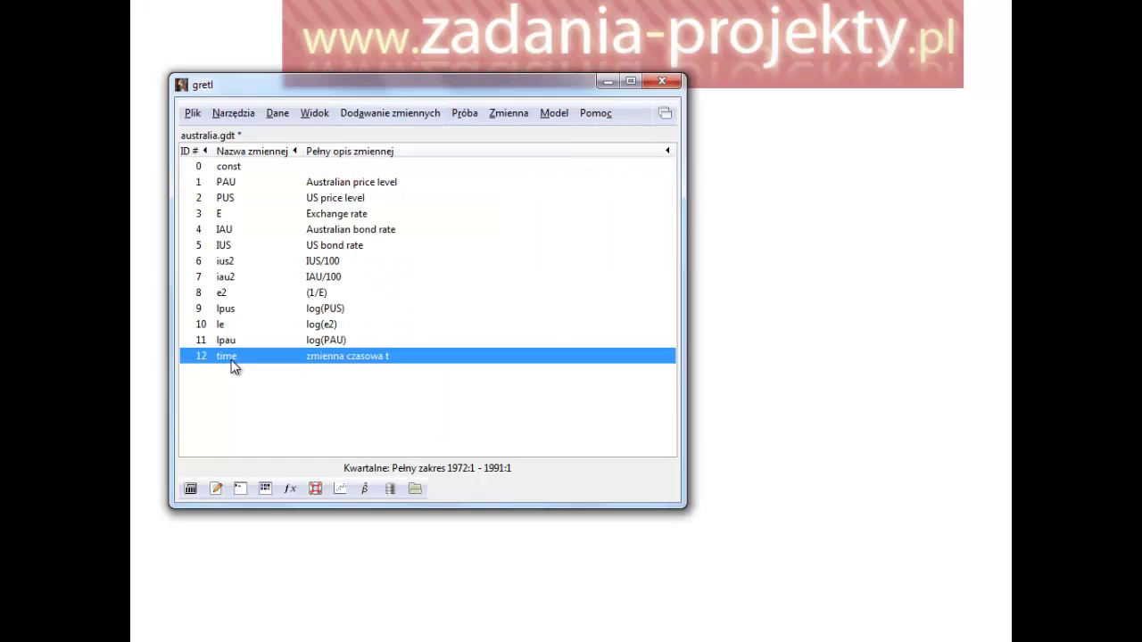
# - Estimate an OLS (KMNK) model with E as the dependent variable and const and time as regressors
pyautogui.click(364, 487)
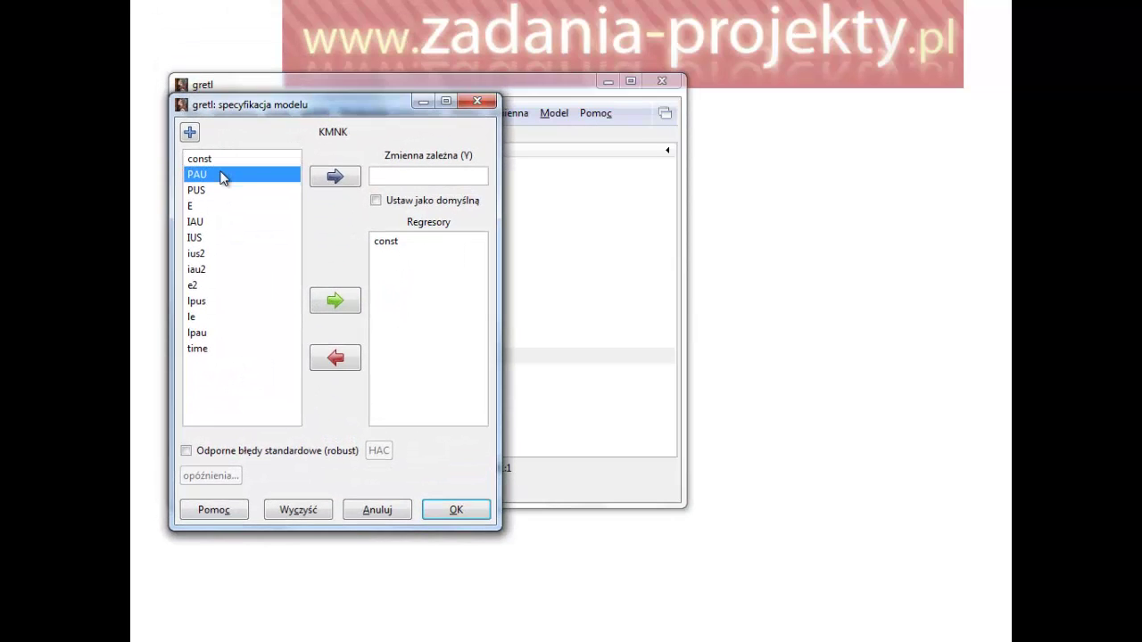
pyautogui.doubleClick(225, 174)
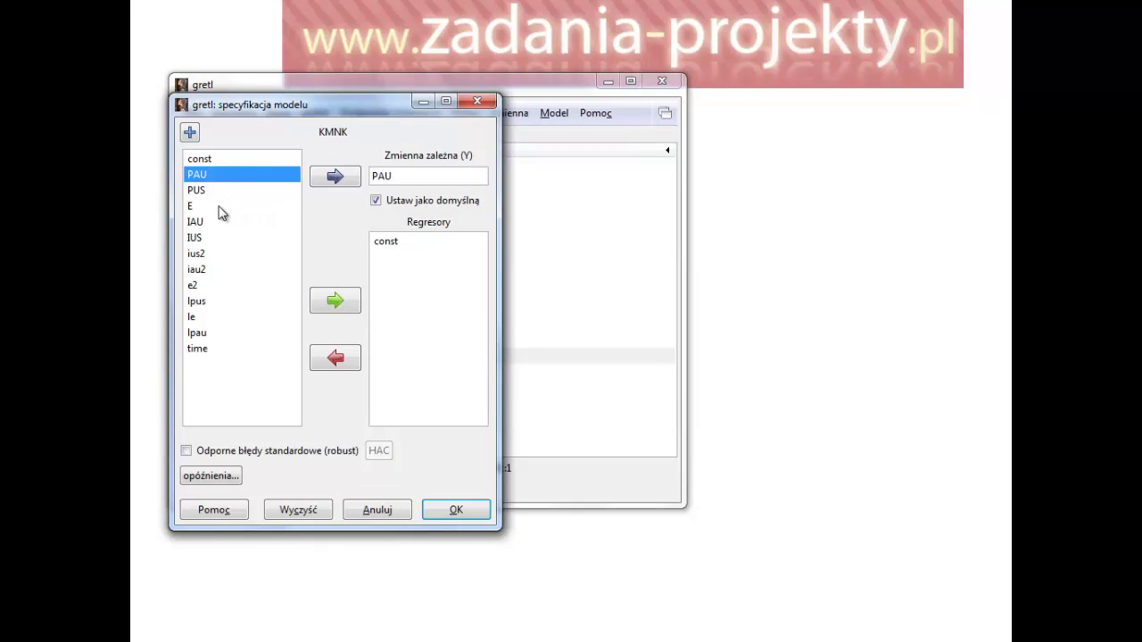
pyautogui.doubleClick(220, 207)
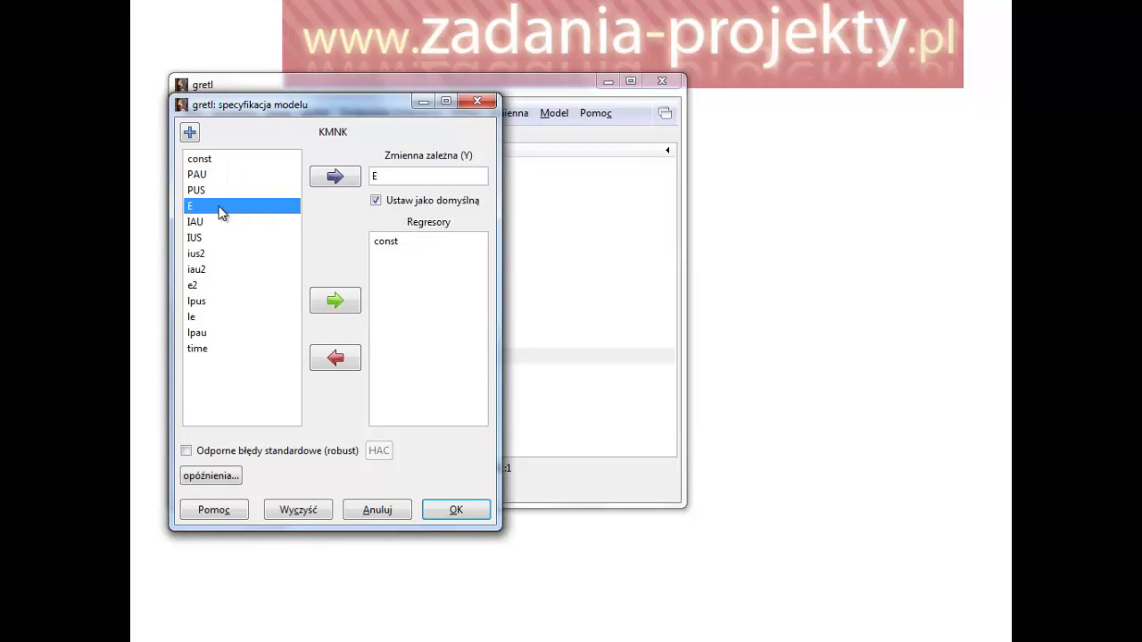
pyautogui.click(215, 352)
pyautogui.click(329, 307)
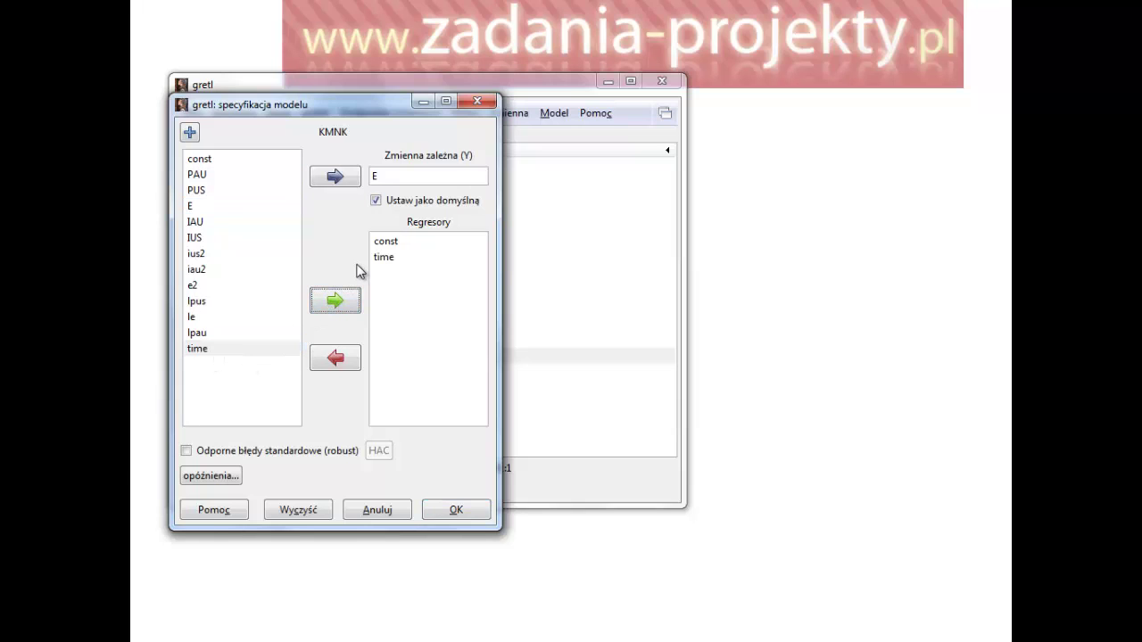
pyautogui.click(389, 259)
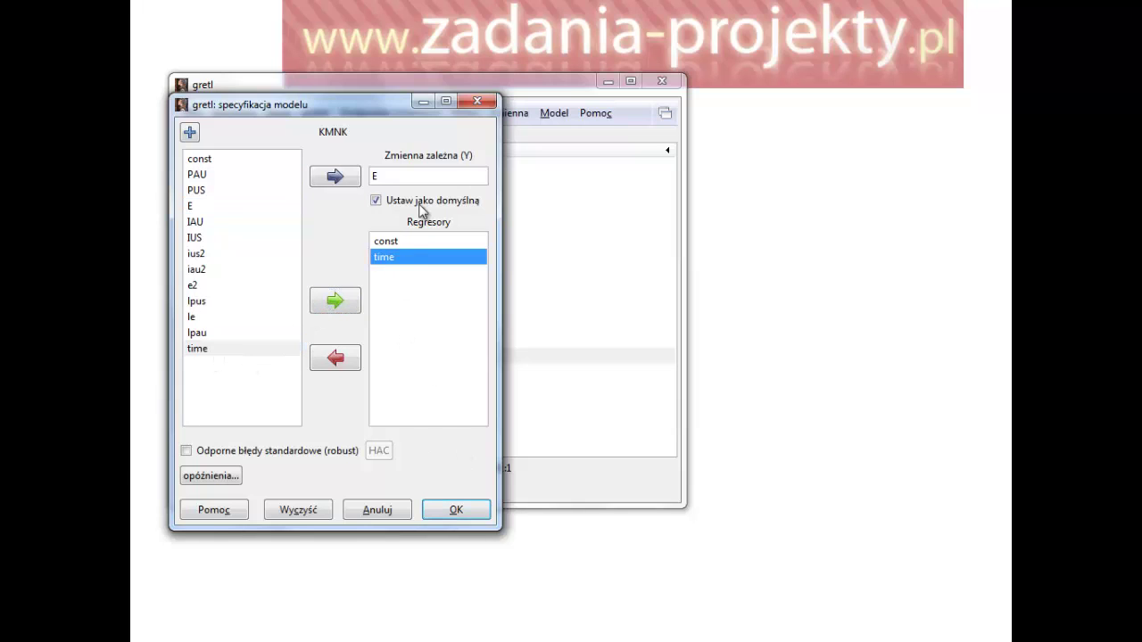
pyautogui.click(458, 510)
pyautogui.moveTo(466, 317); pyautogui.dragTo(506, 134)
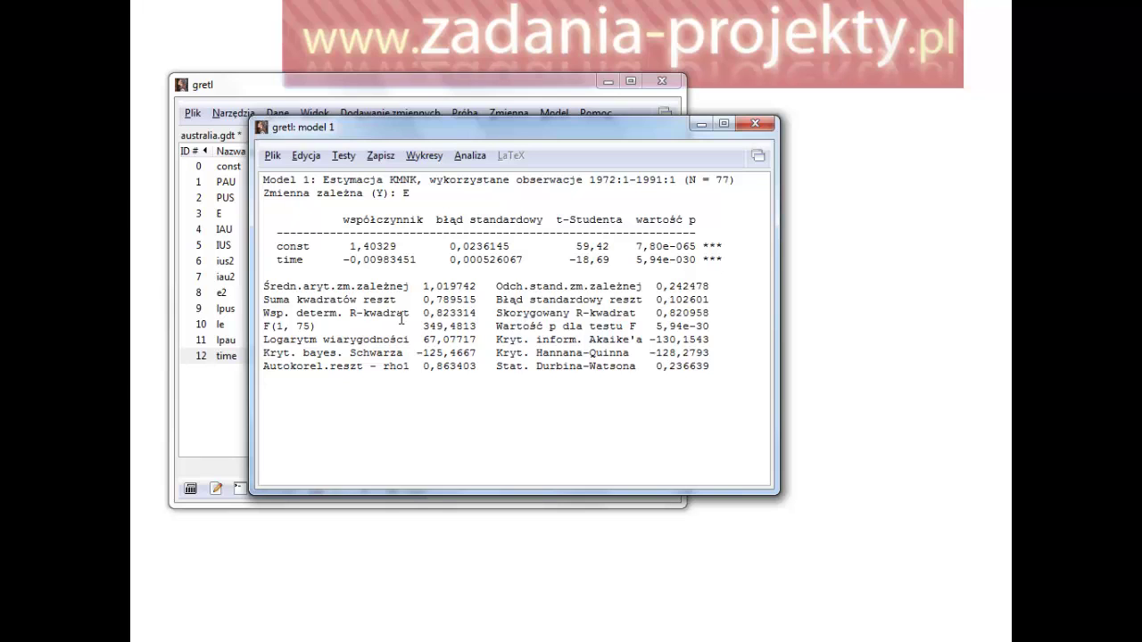
# - Run the residual normality test on the estimated model and bring its distribution plot fully into view
pyautogui.click(345, 159)
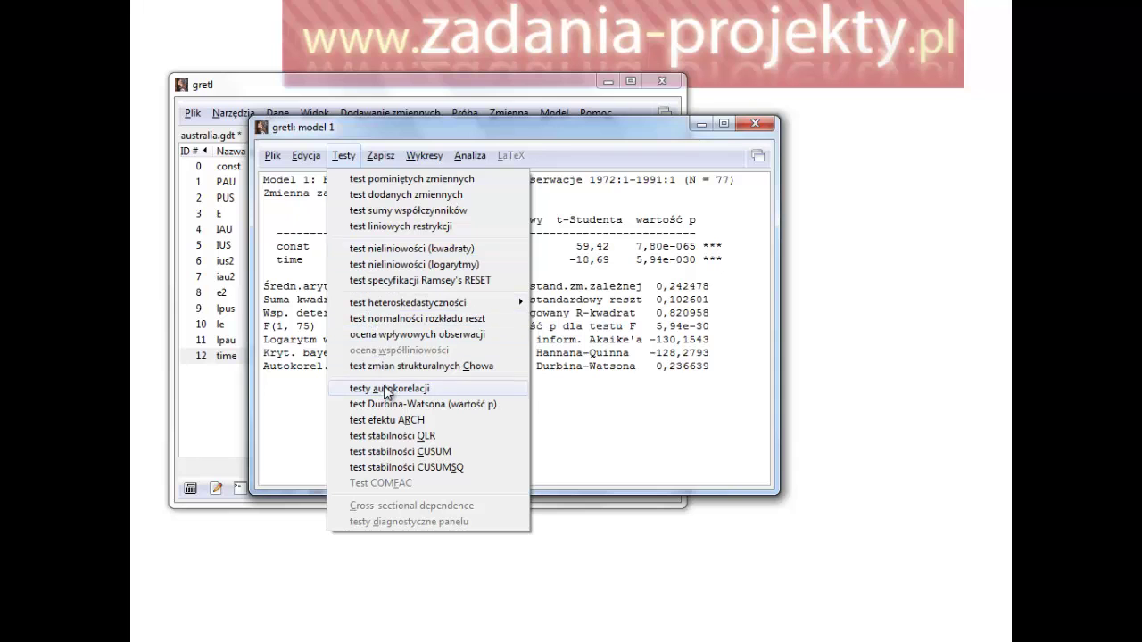
pyautogui.click(439, 319)
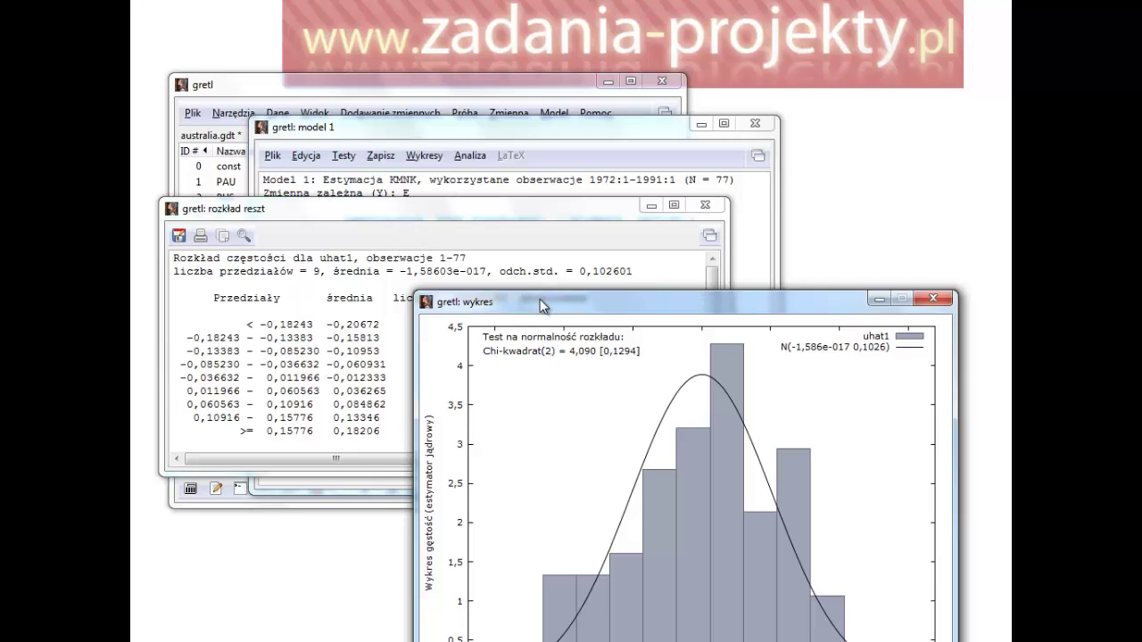
pyautogui.moveTo(540, 299); pyautogui.dragTo(430, 145)
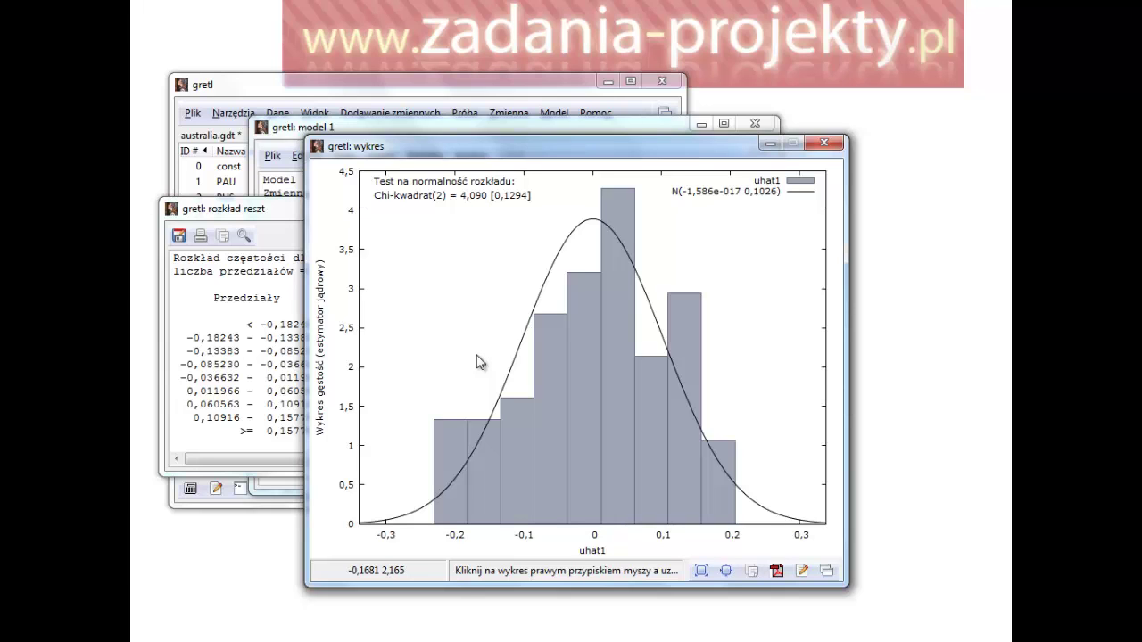
# - Examine the null hypothesis and chi-square statistic of the residual normality test in the model 1 results
pyautogui.click(294, 133)
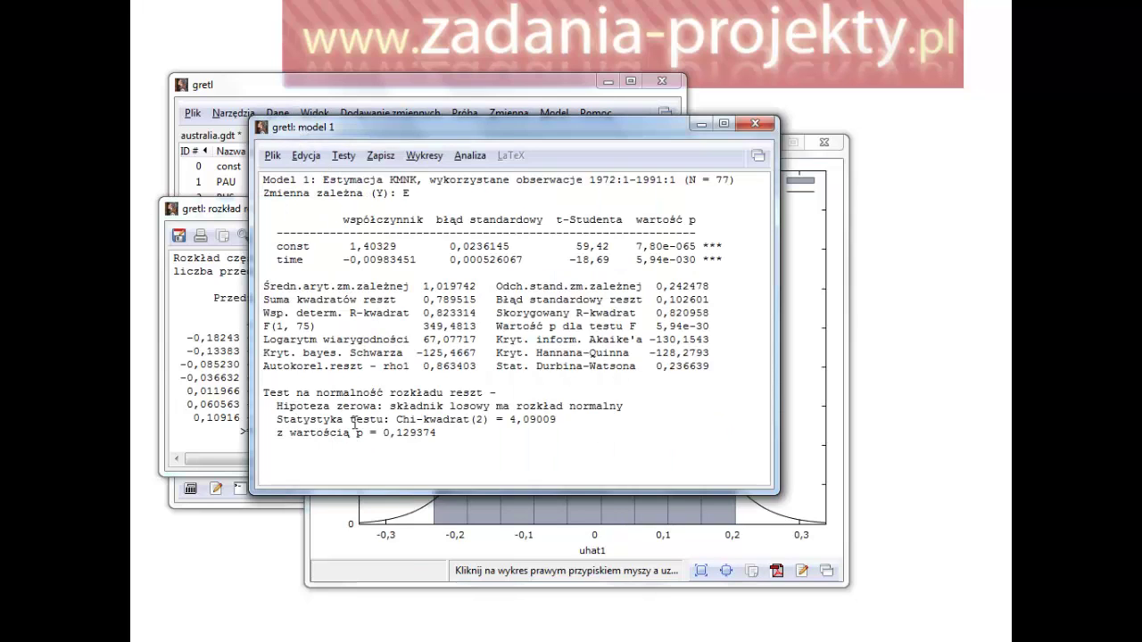
pyautogui.tripleClick(304, 398)
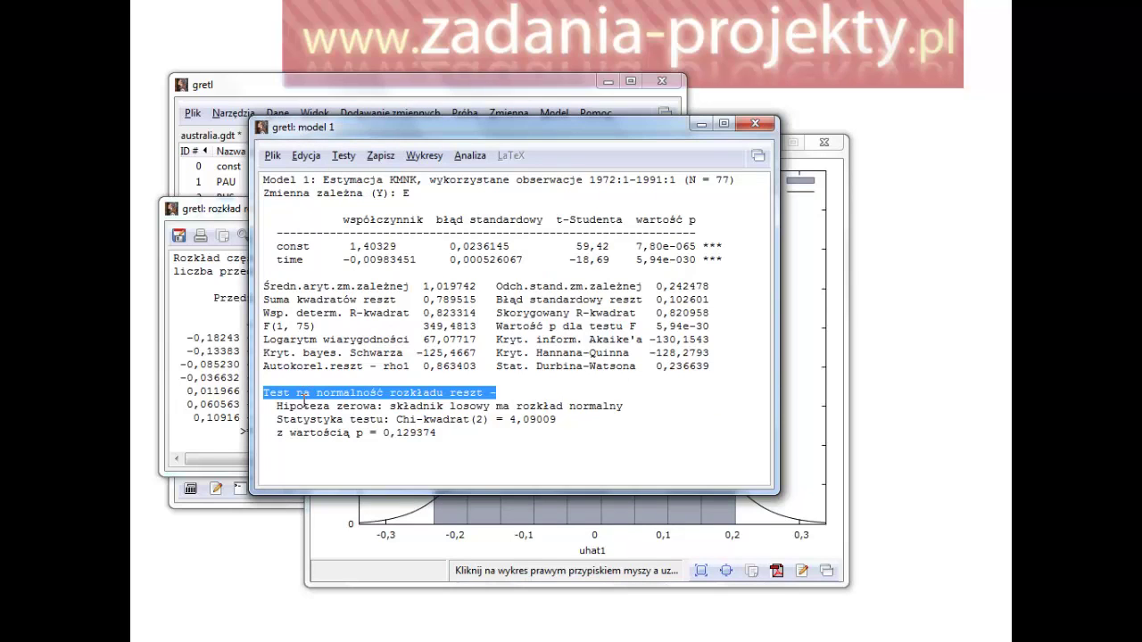
pyautogui.tripleClick(297, 411)
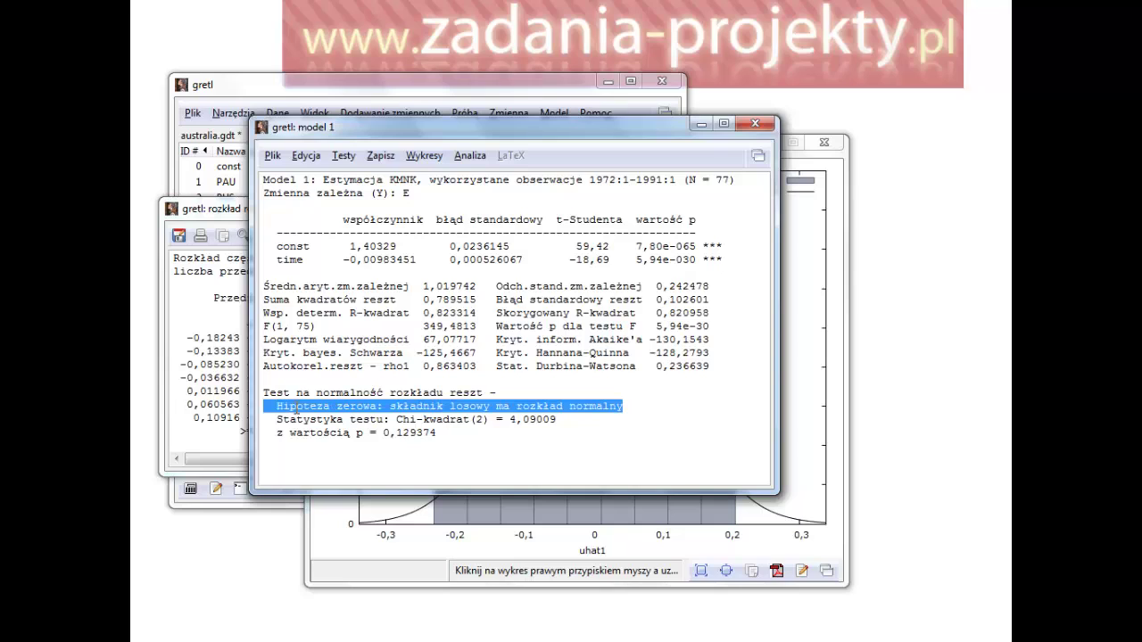
pyautogui.click(400, 421)
pyautogui.moveTo(408, 420); pyautogui.dragTo(490, 413)
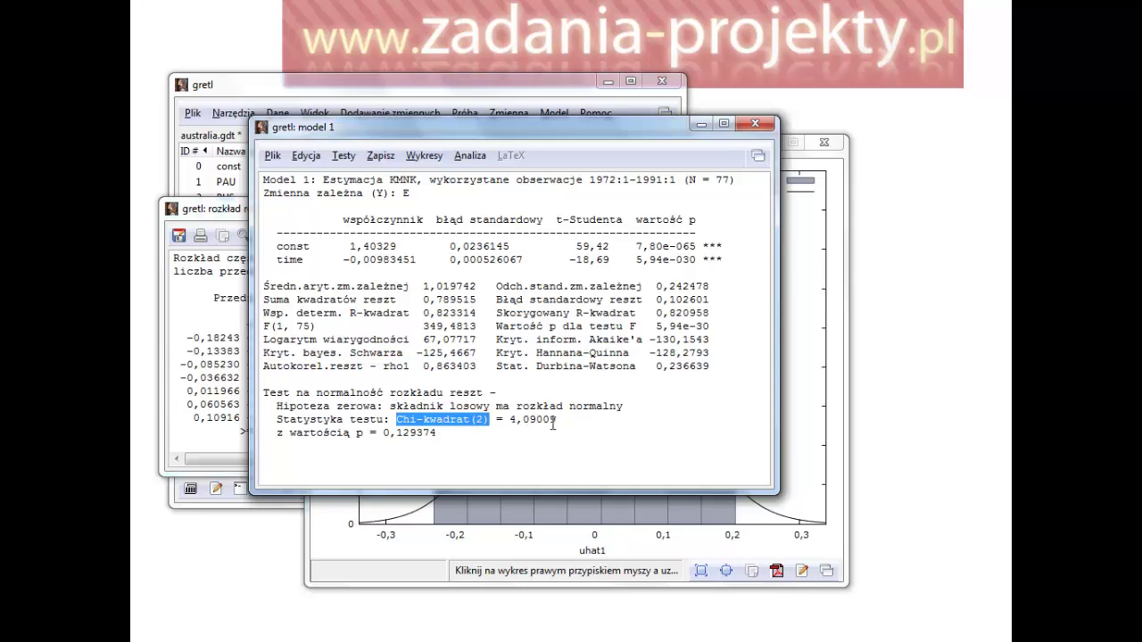
pyautogui.moveTo(557, 419); pyautogui.dragTo(395, 420)
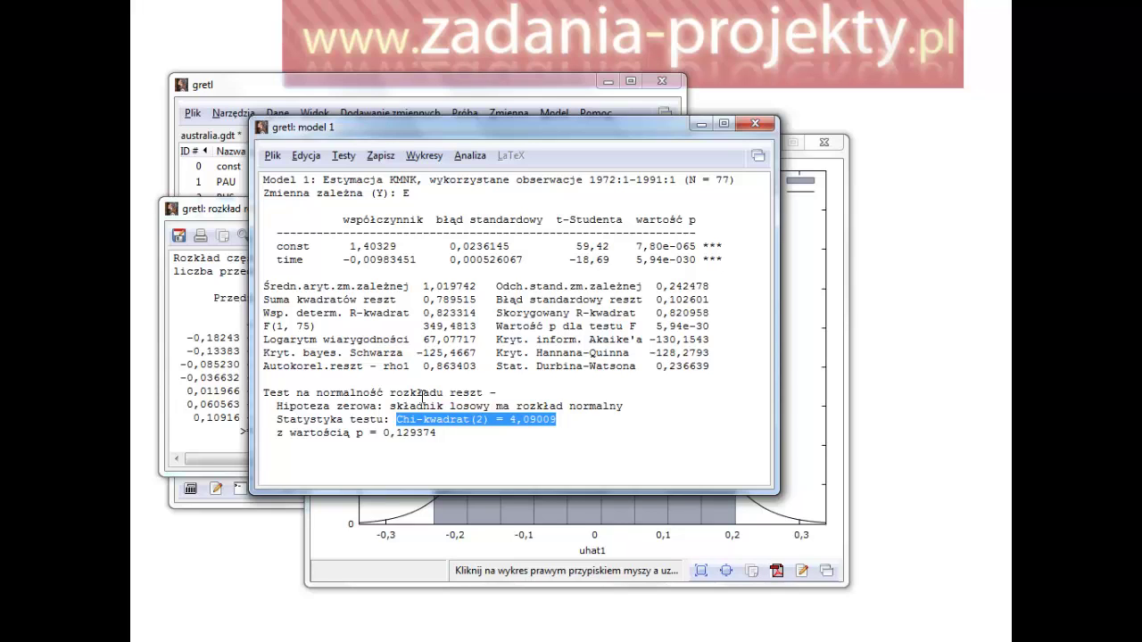
# - Open the statistical tables for critical values and choose the chi-square distribution
pyautogui.click(236, 84)
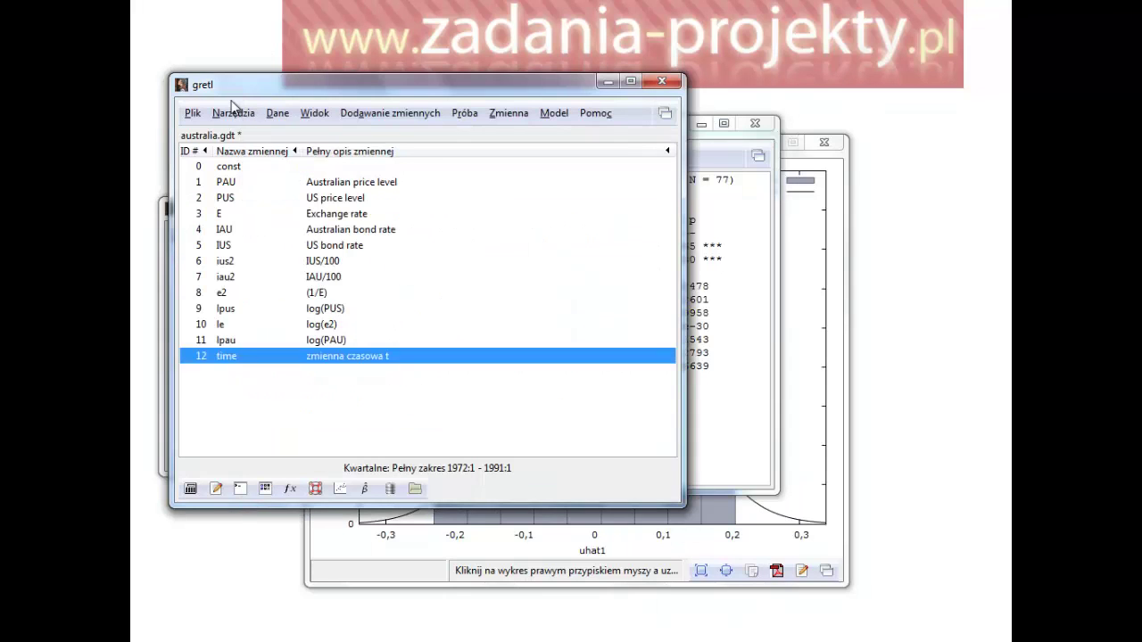
pyautogui.click(236, 114)
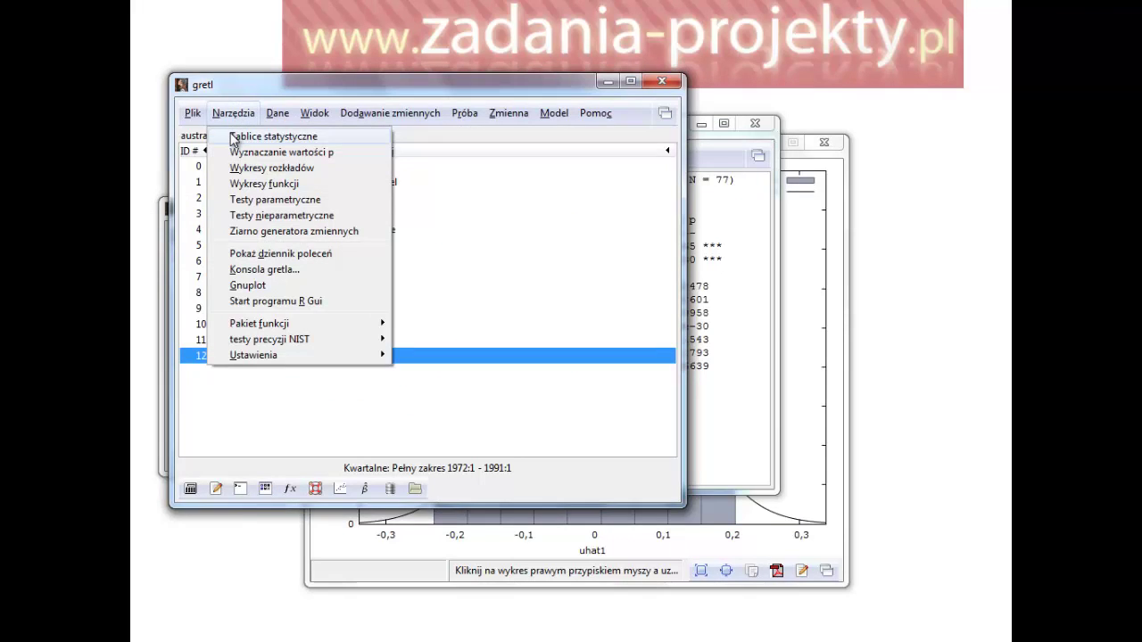
pyautogui.click(233, 137)
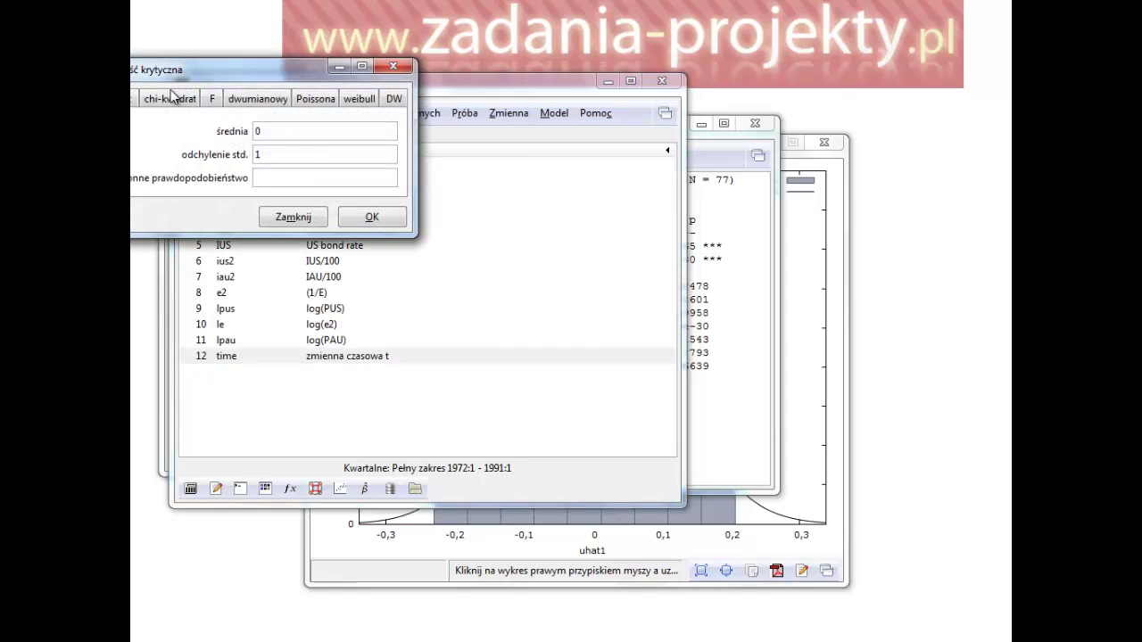
pyautogui.click(165, 98)
pyautogui.moveTo(189, 75); pyautogui.dragTo(280, 33)
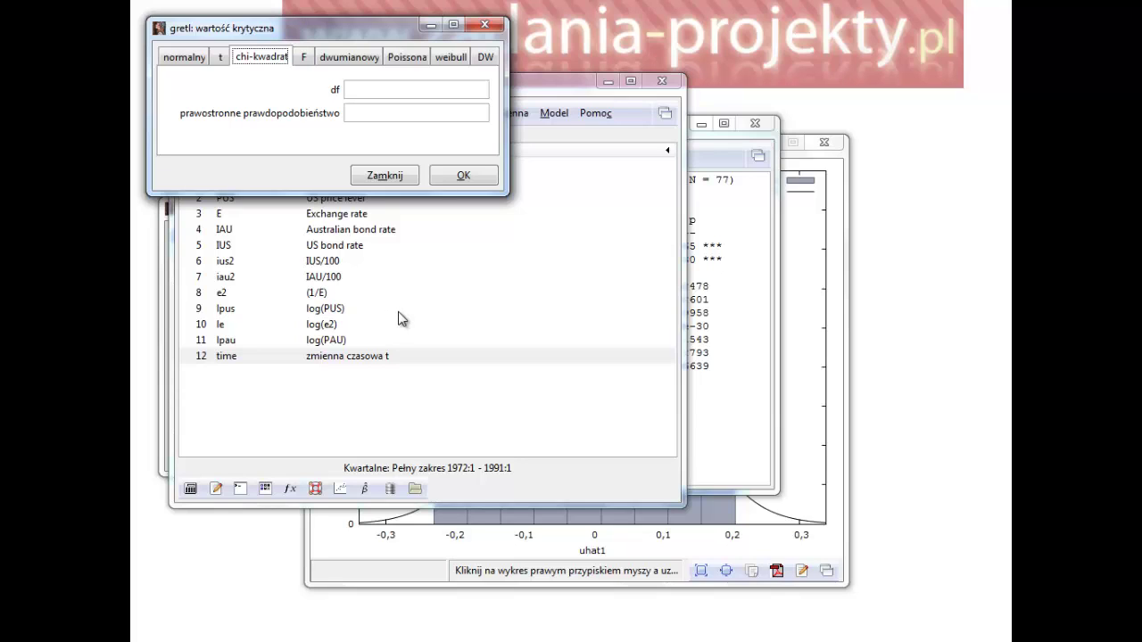
# - Check the degrees of freedom of the normality test's chi-square statistic in the model 1 results
pyautogui.click(713, 327)
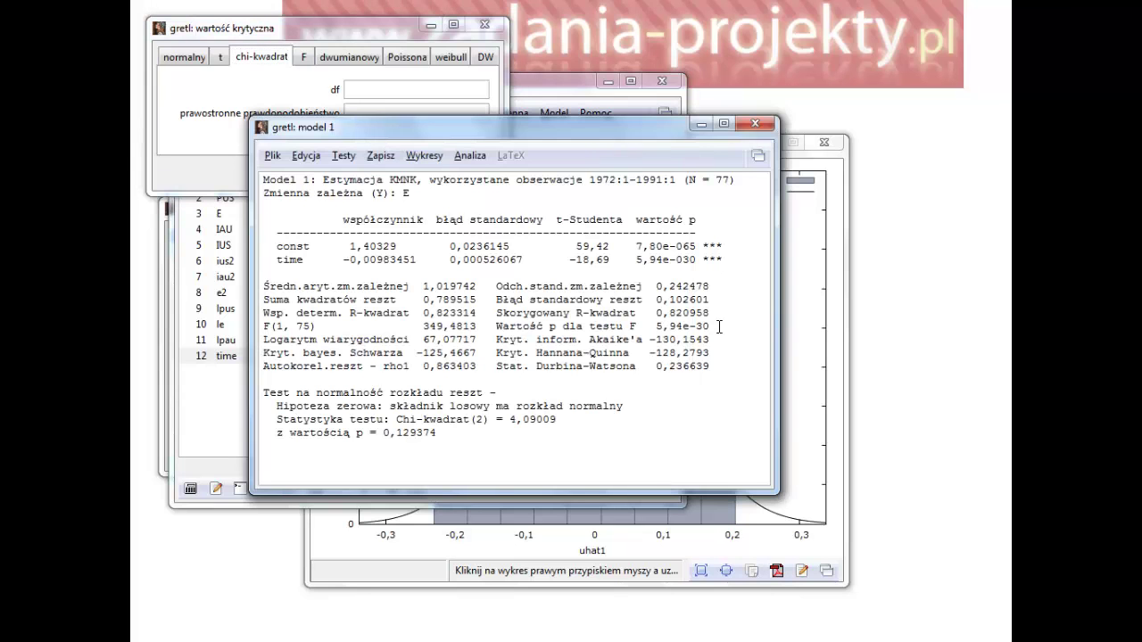
pyautogui.moveTo(397, 417); pyautogui.dragTo(565, 422)
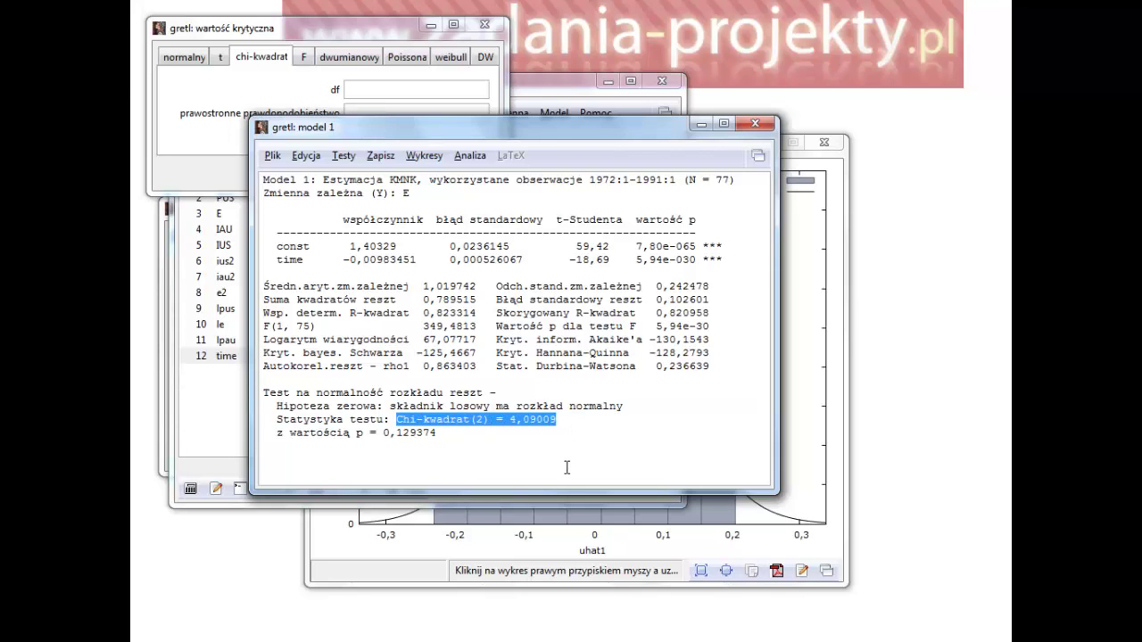
pyautogui.moveTo(321, 35); pyautogui.dragTo(455, 210)
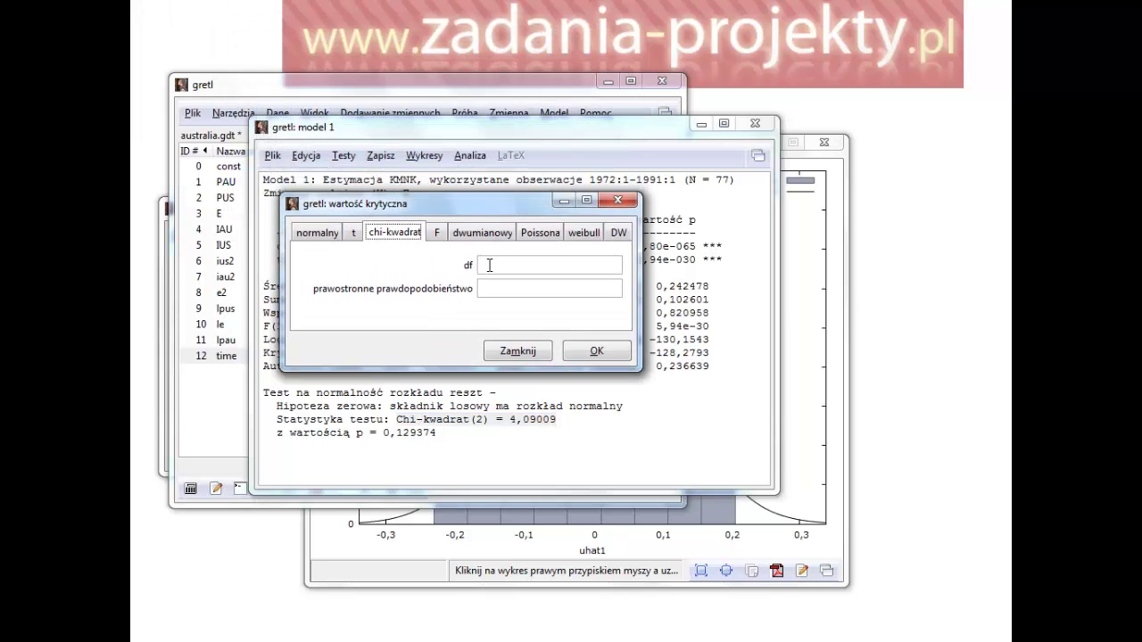
pyautogui.moveTo(475, 419); pyautogui.dragTo(500, 408)
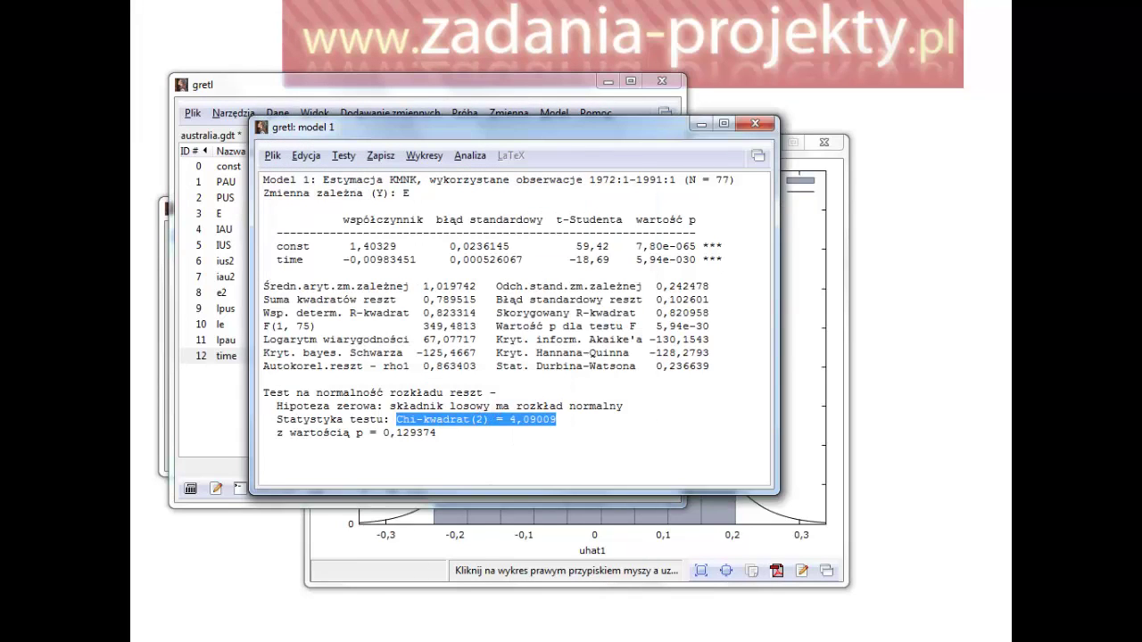
pyautogui.click(339, 639)
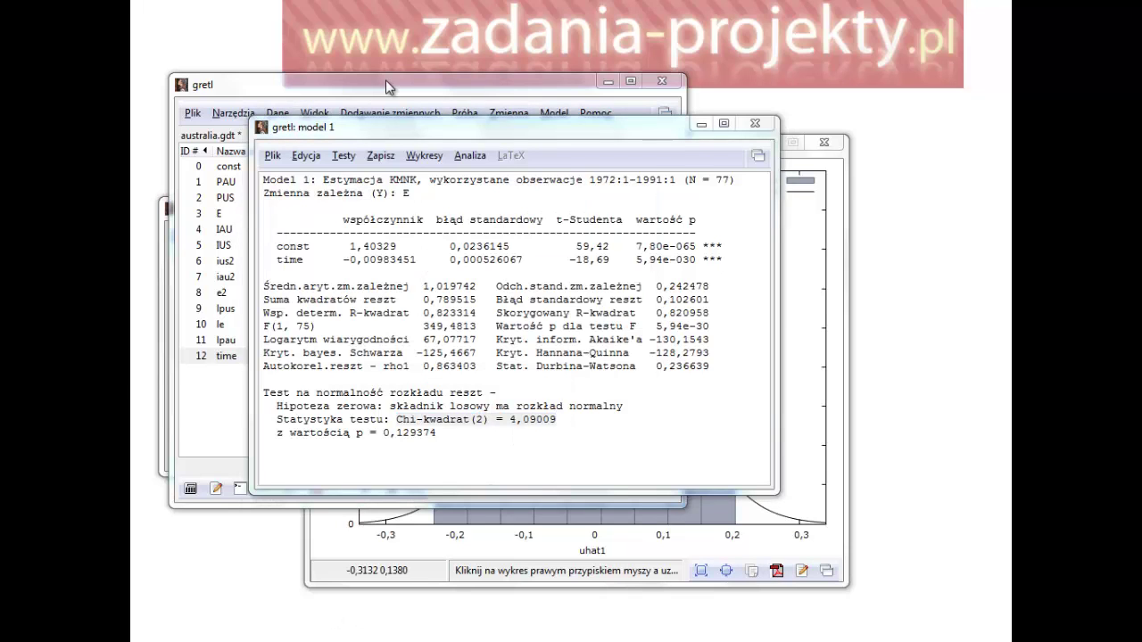
# - Set the chi-square critical value lookup to 2 degrees of freedom and a right-tail probability of 0,05
pyautogui.click(502, 93)
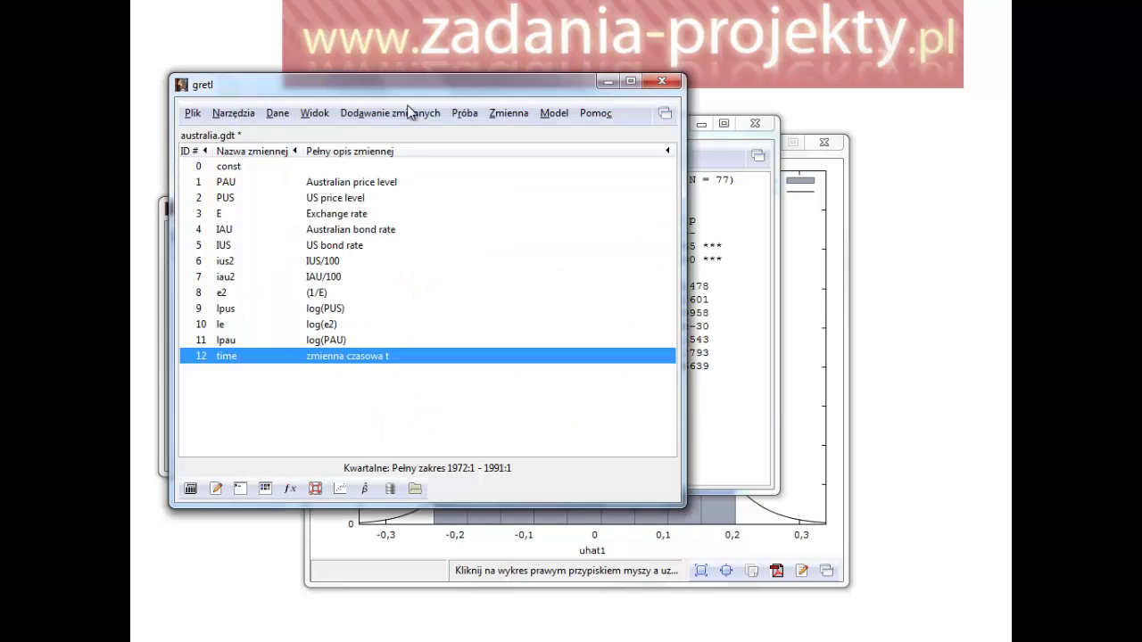
pyautogui.click(230, 114)
pyautogui.click(239, 138)
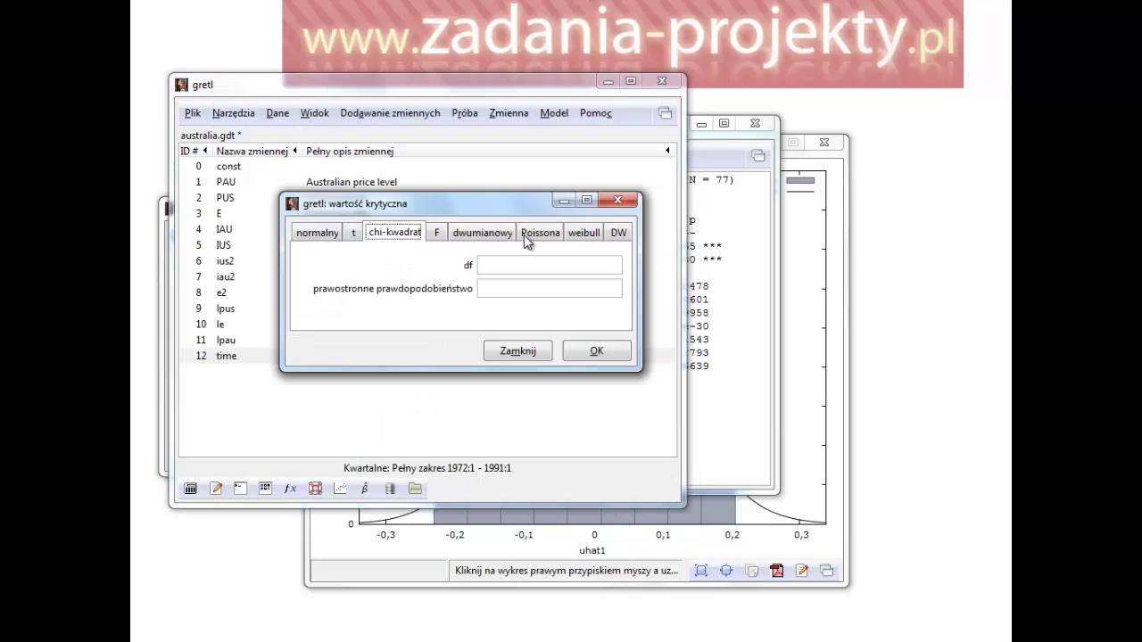
pyautogui.click(500, 270)
pyautogui.write('2')
pyautogui.click(543, 293)
pyautogui.write('0,05')
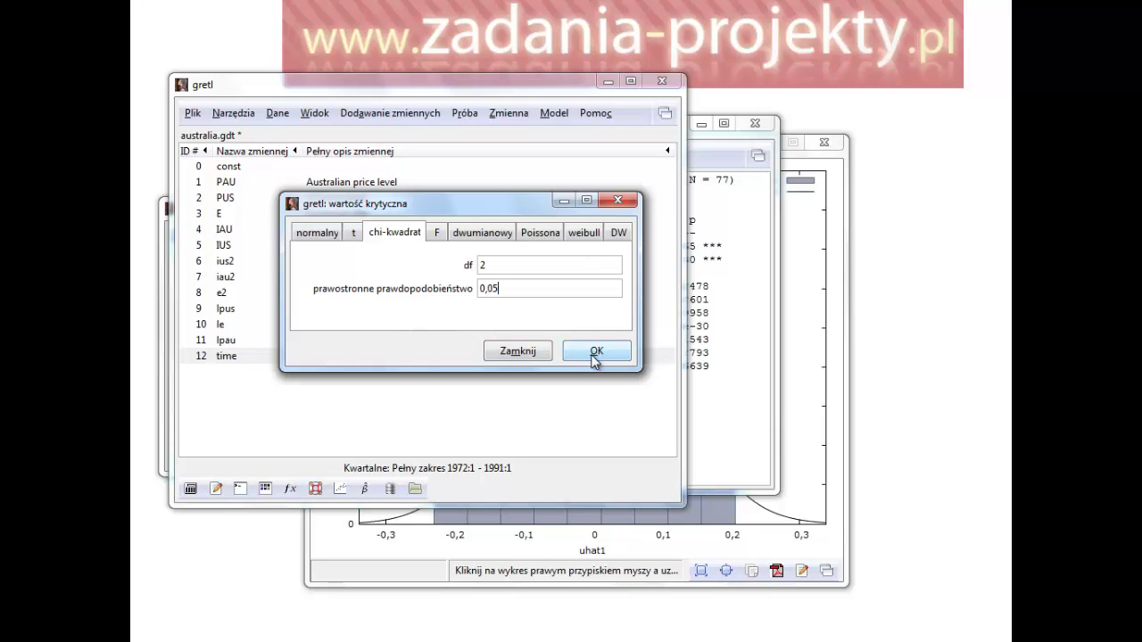
# - Review which parameters the normal and t distributions require, and return to the chi-square distribution
pyautogui.click(312, 238)
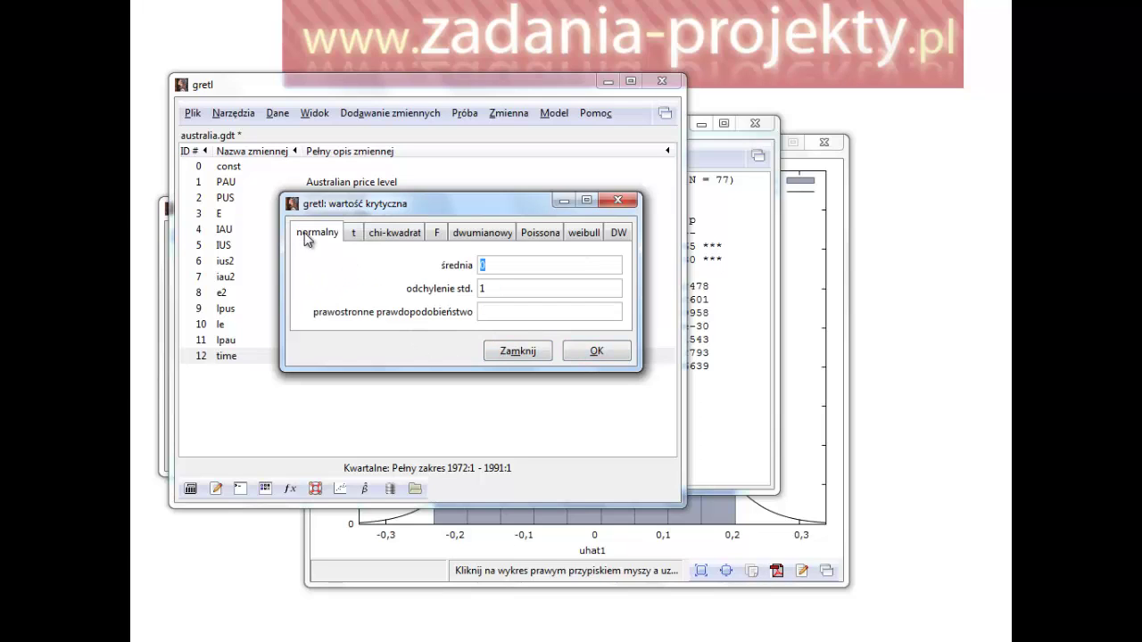
pyautogui.click(356, 234)
pyautogui.click(489, 293)
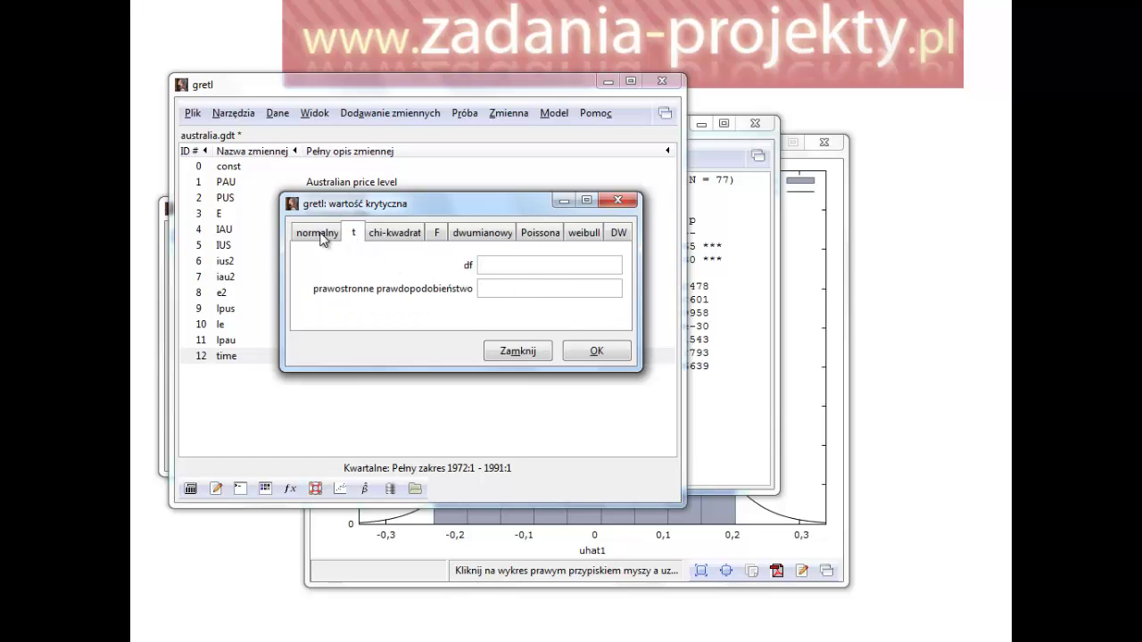
pyautogui.click(320, 235)
pyautogui.click(350, 233)
pyautogui.click(495, 288)
pyautogui.click(325, 237)
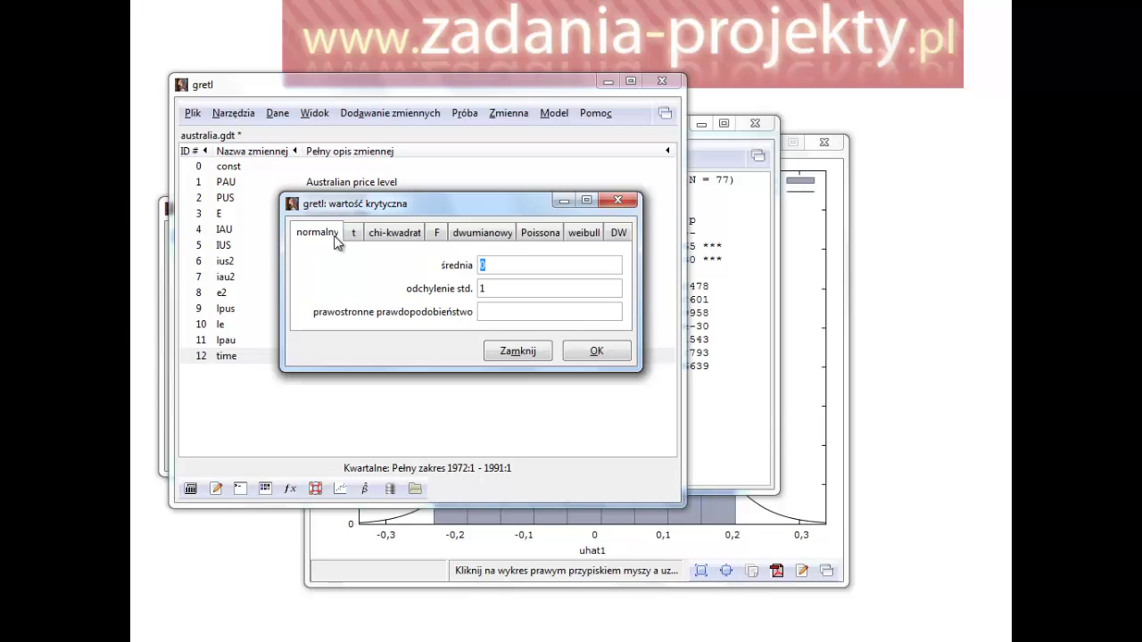
pyautogui.click(355, 235)
pyautogui.click(387, 236)
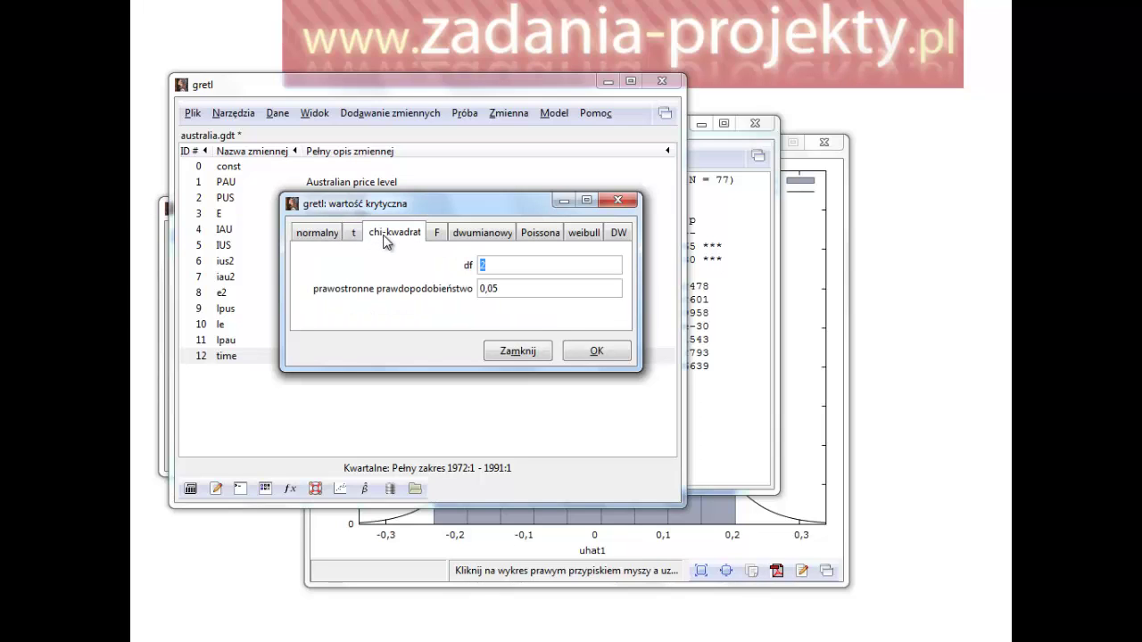
# - Calculate the chi-square critical value from the entered parameters and close the lookup dialog
pyautogui.click(535, 296)
pyautogui.moveTo(506, 291); pyautogui.dragTo(451, 294)
pyautogui.click(593, 350)
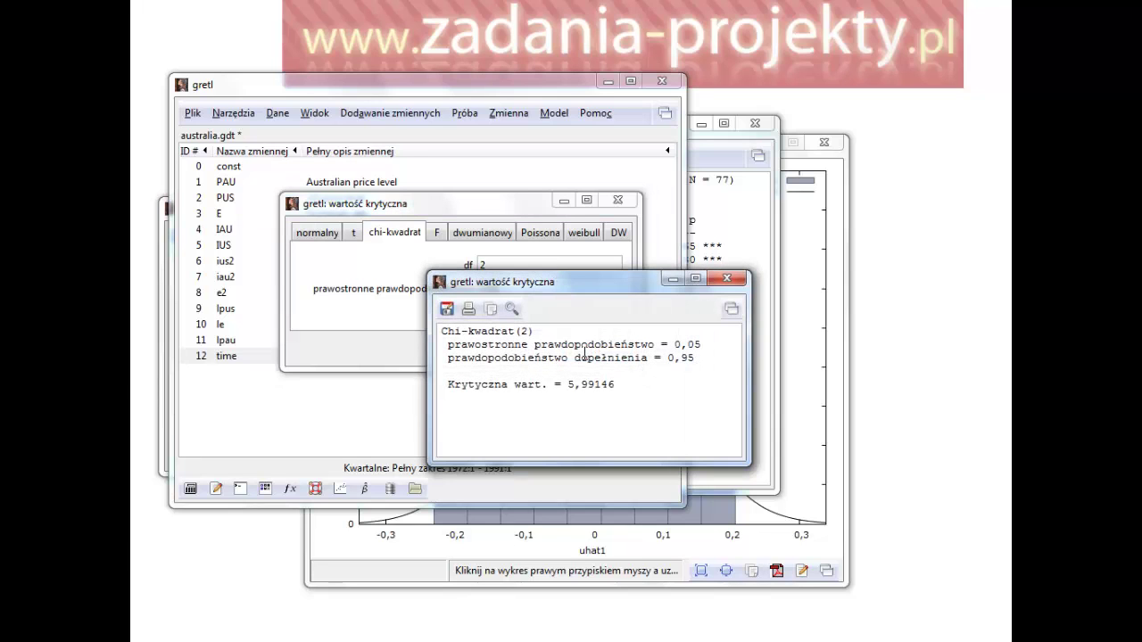
pyautogui.click(618, 201)
# - Place the critical value result over the model 1 window so the normality test statistic remains readable for comparison
pyautogui.moveTo(537, 295); pyautogui.dragTo(451, 207)
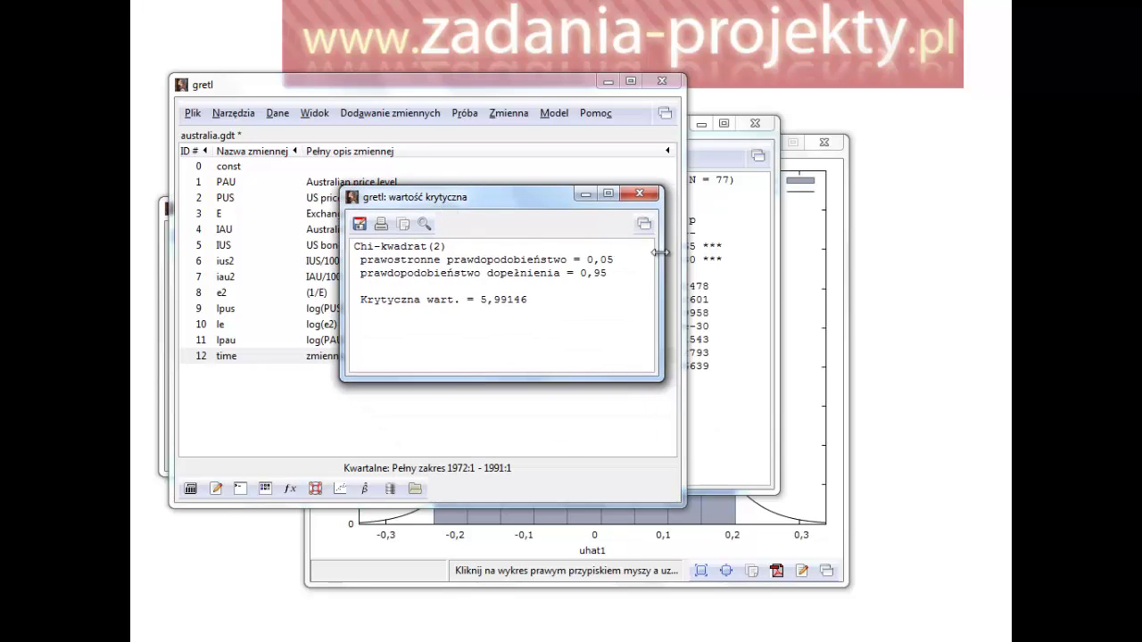
pyautogui.click(722, 230)
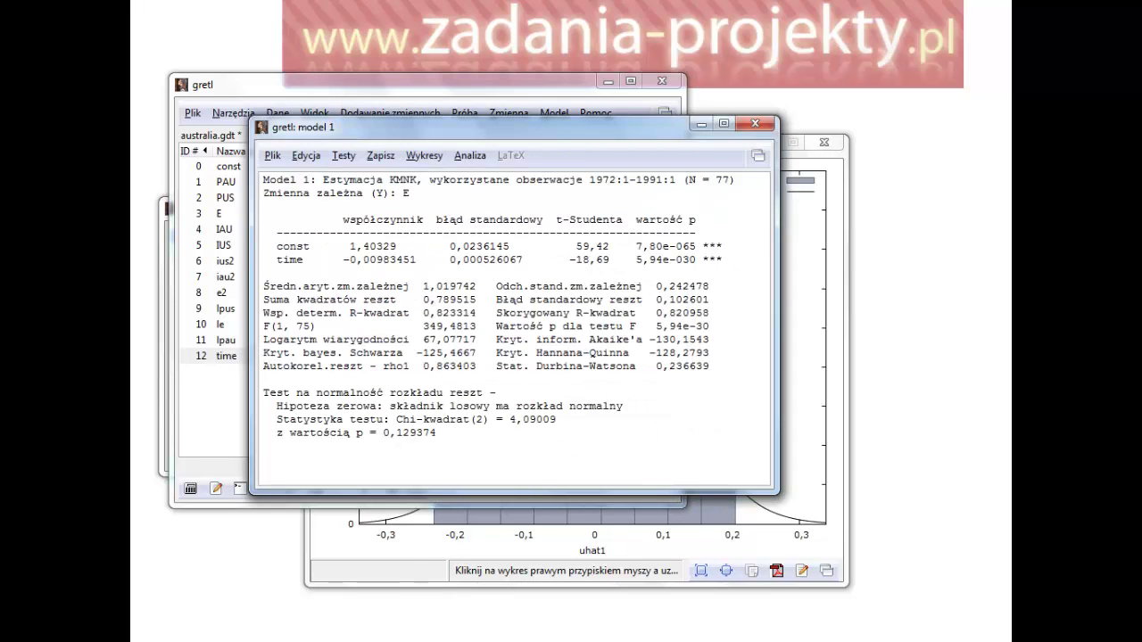
pyautogui.click(842, 569)
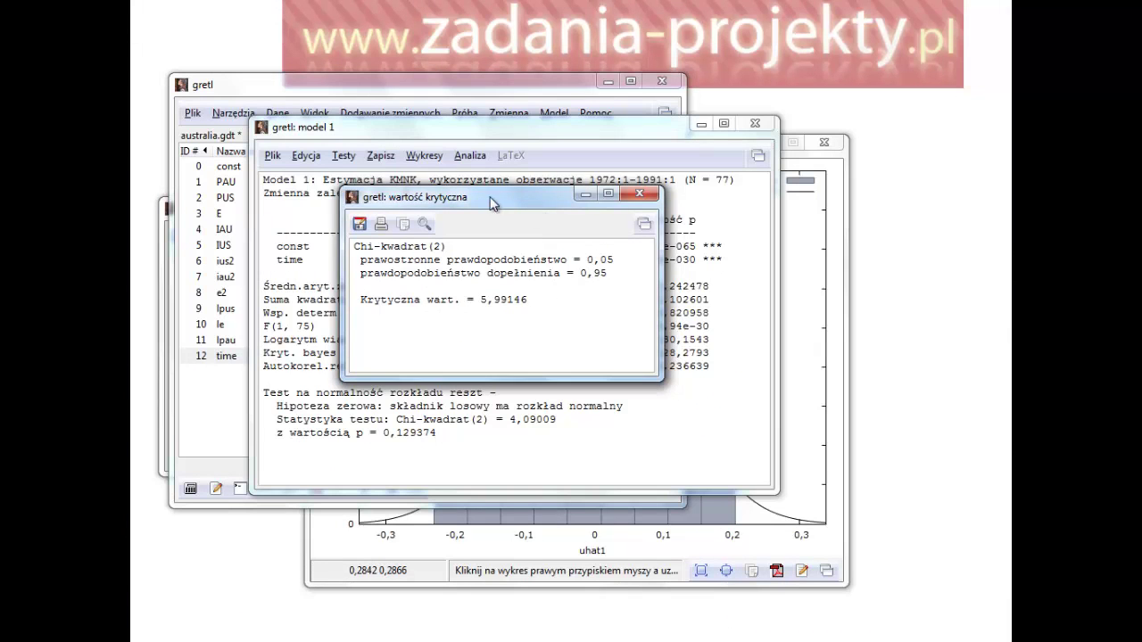
pyautogui.moveTo(492, 204); pyautogui.dragTo(590, 167)
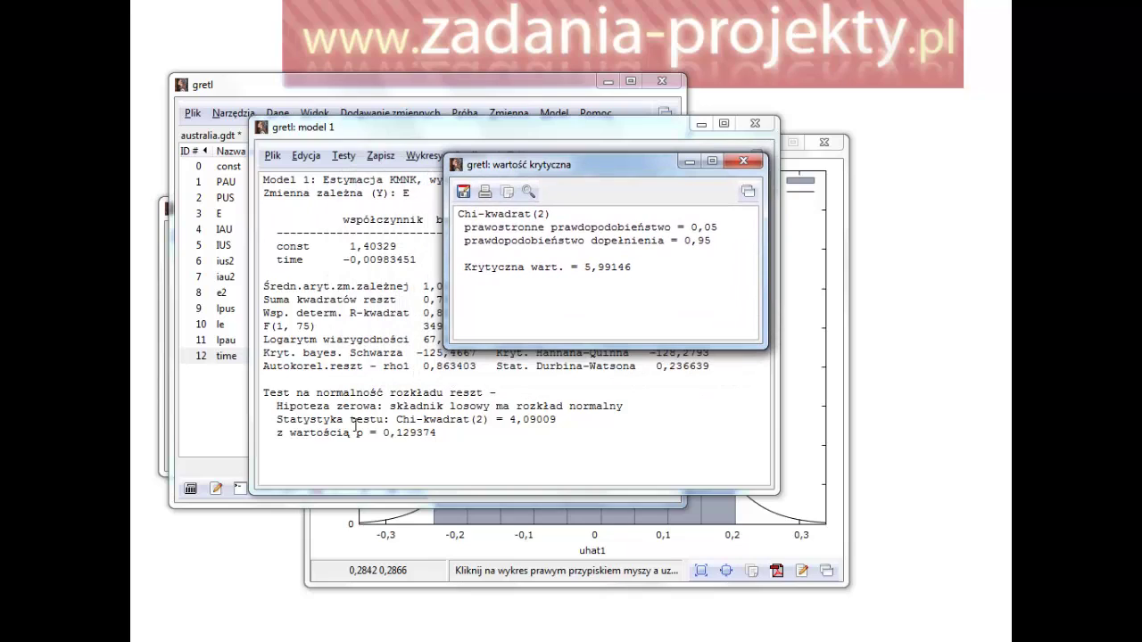